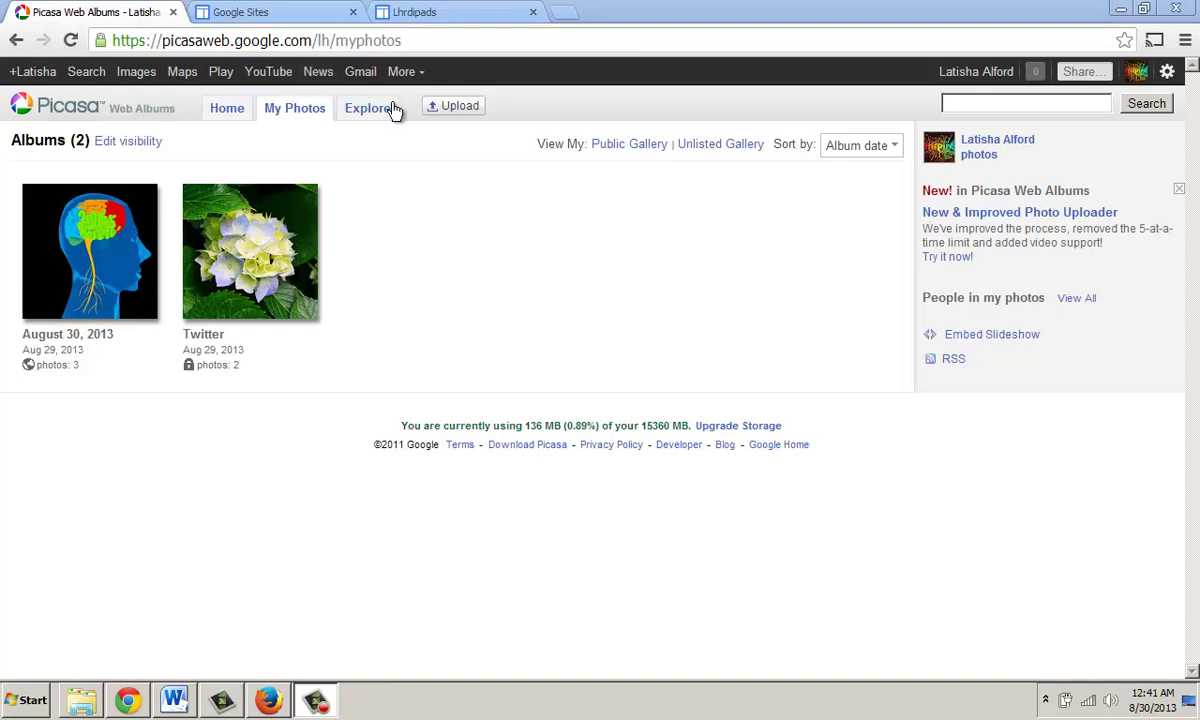
Start a new photo upload and name the album 'Google Sites' instead of the date
{"action": "left_click", "coordinate": [449, 115]}
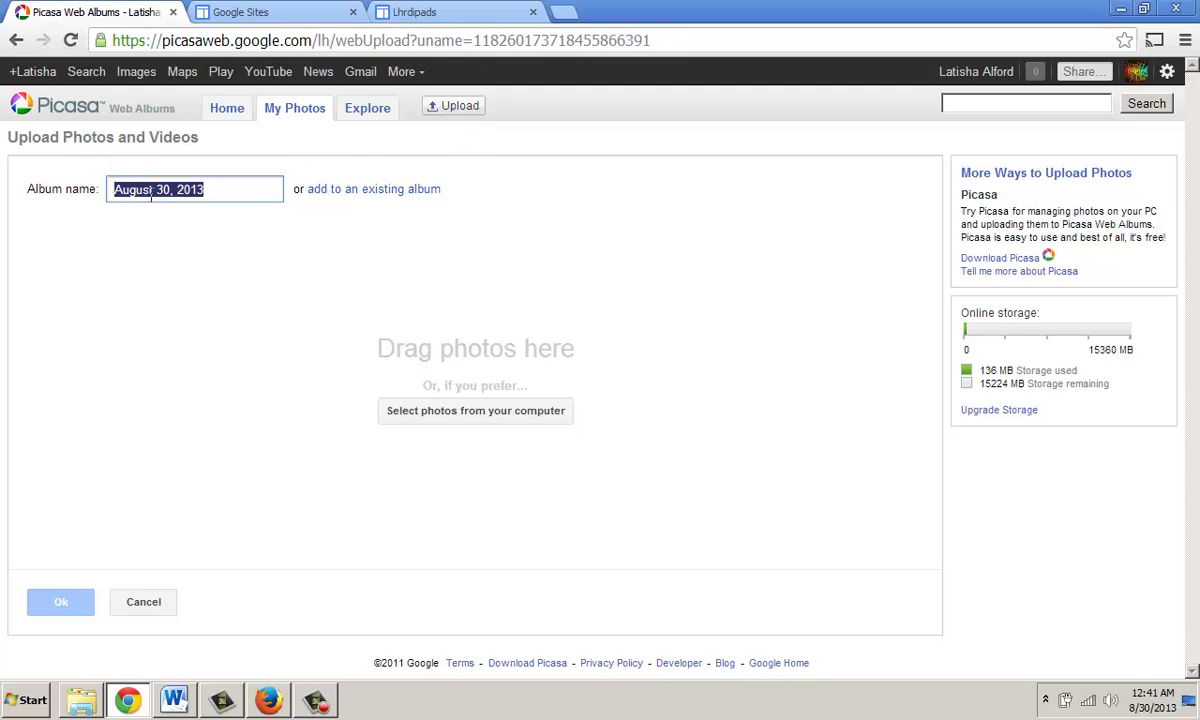
{"action": "type", "text": "Google Sites"}
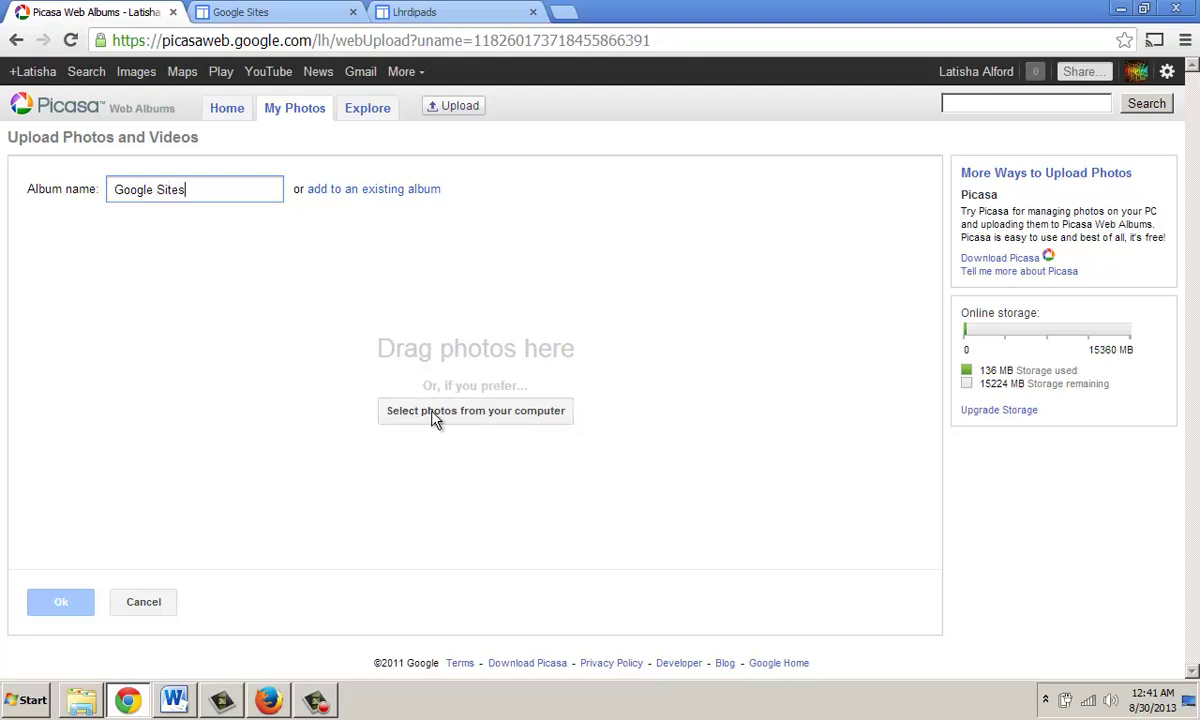
Upload Chrysanthemum, Desert and Hydrangeas into the Google Sites album and open the album
{"action": "left_click", "coordinate": [507, 418]}
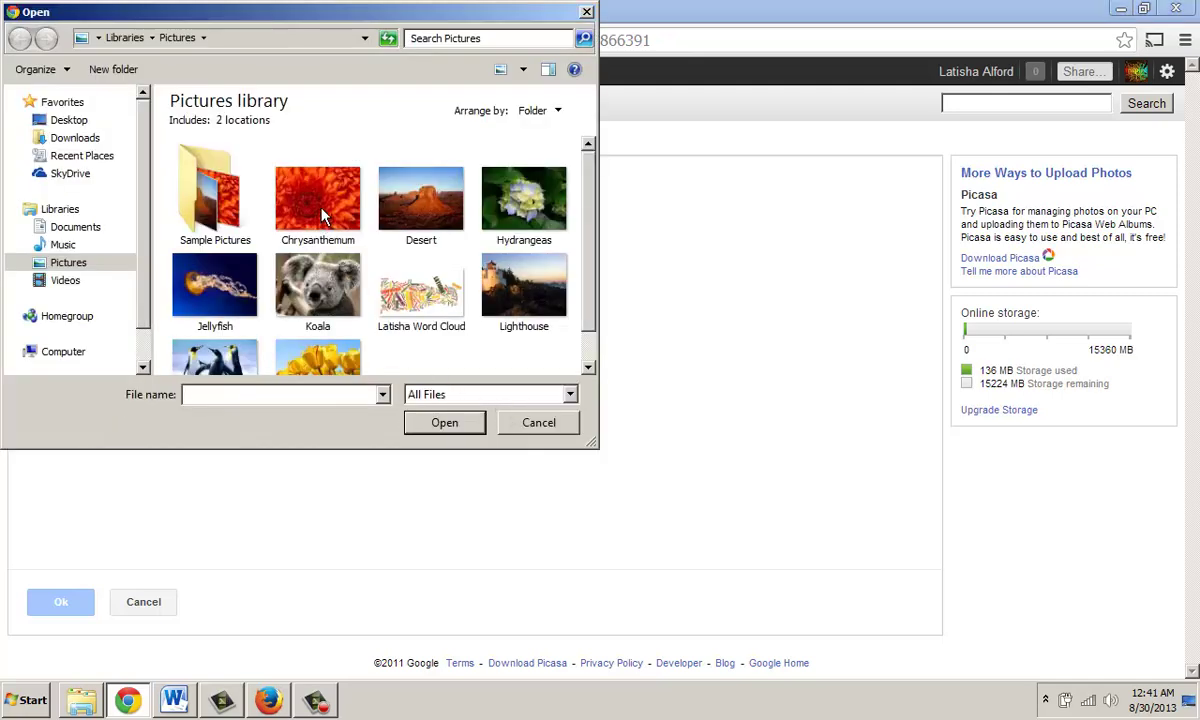
{"action": "left_click", "coordinate": [323, 212]}
{"action": "left_click", "coordinate": [430, 205], "text": "ctrl"}
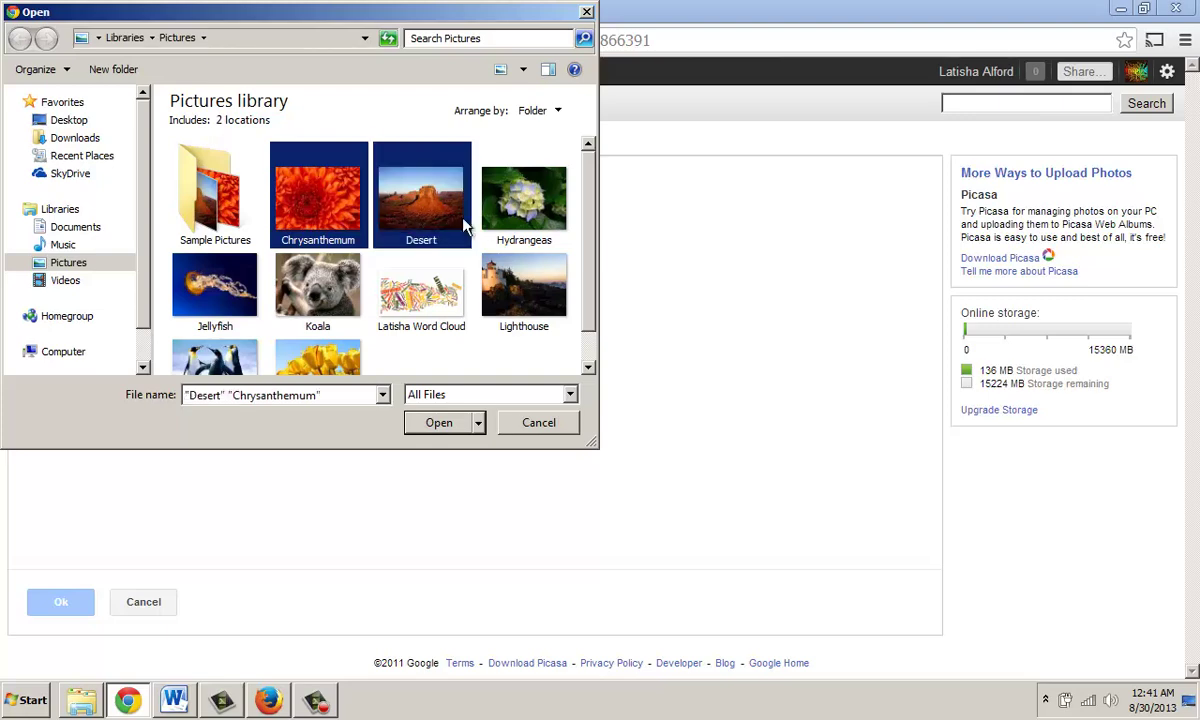
{"action": "left_click", "coordinate": [500, 205], "text": "ctrl"}
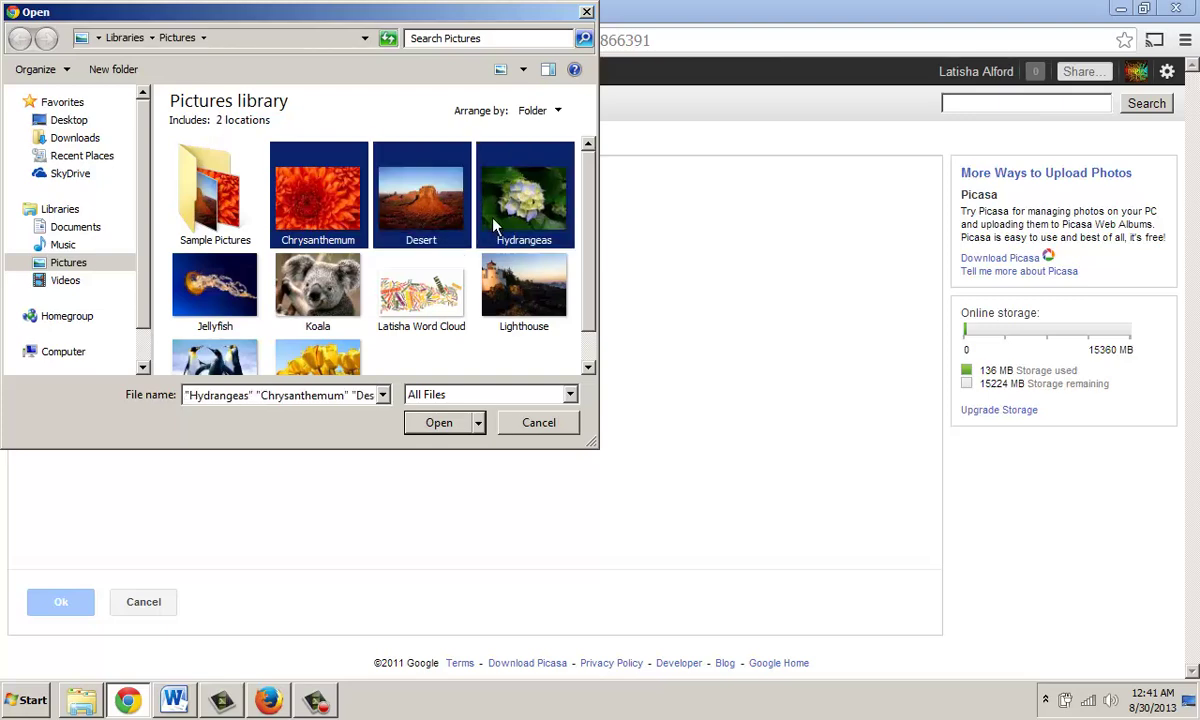
{"action": "left_click", "coordinate": [438, 423]}
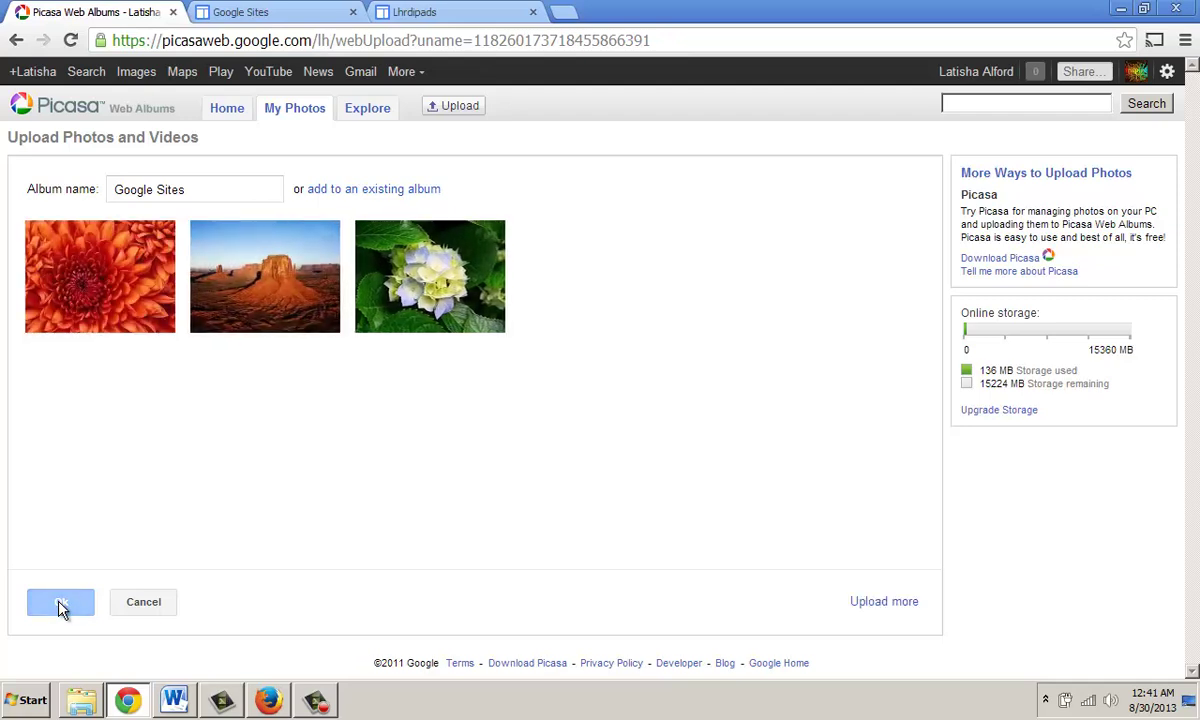
{"action": "left_click", "coordinate": [60, 604]}
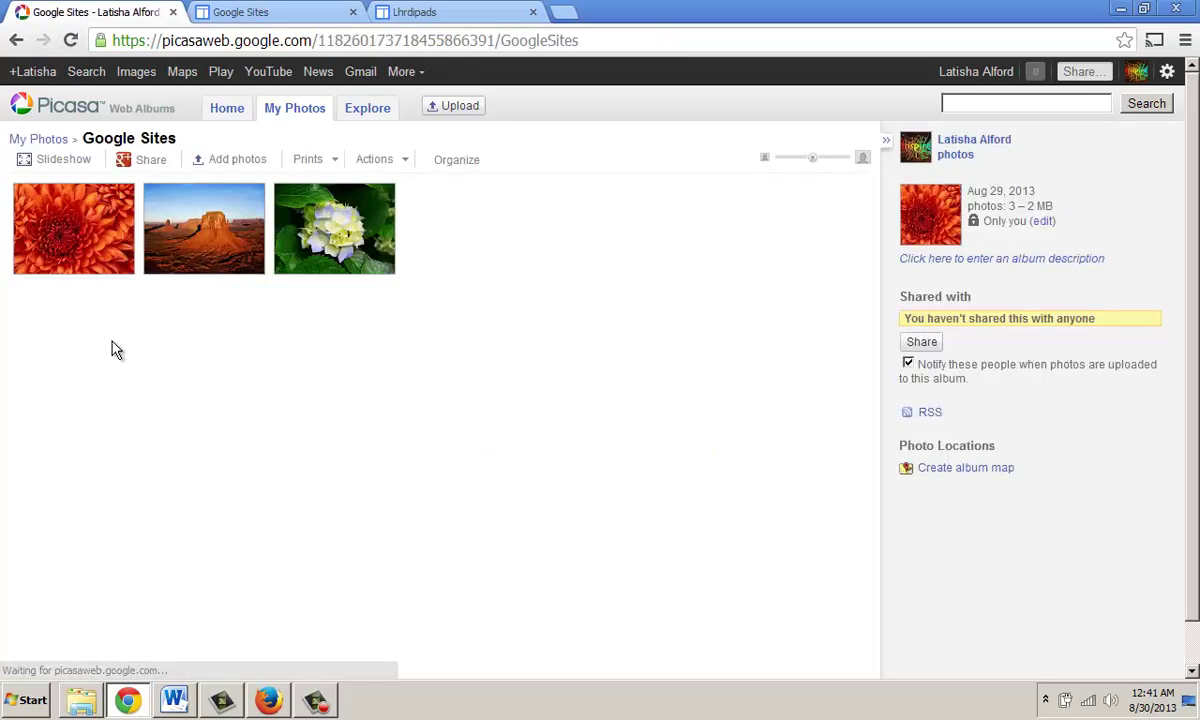
{"action": "left_click", "coordinate": [113, 117]}
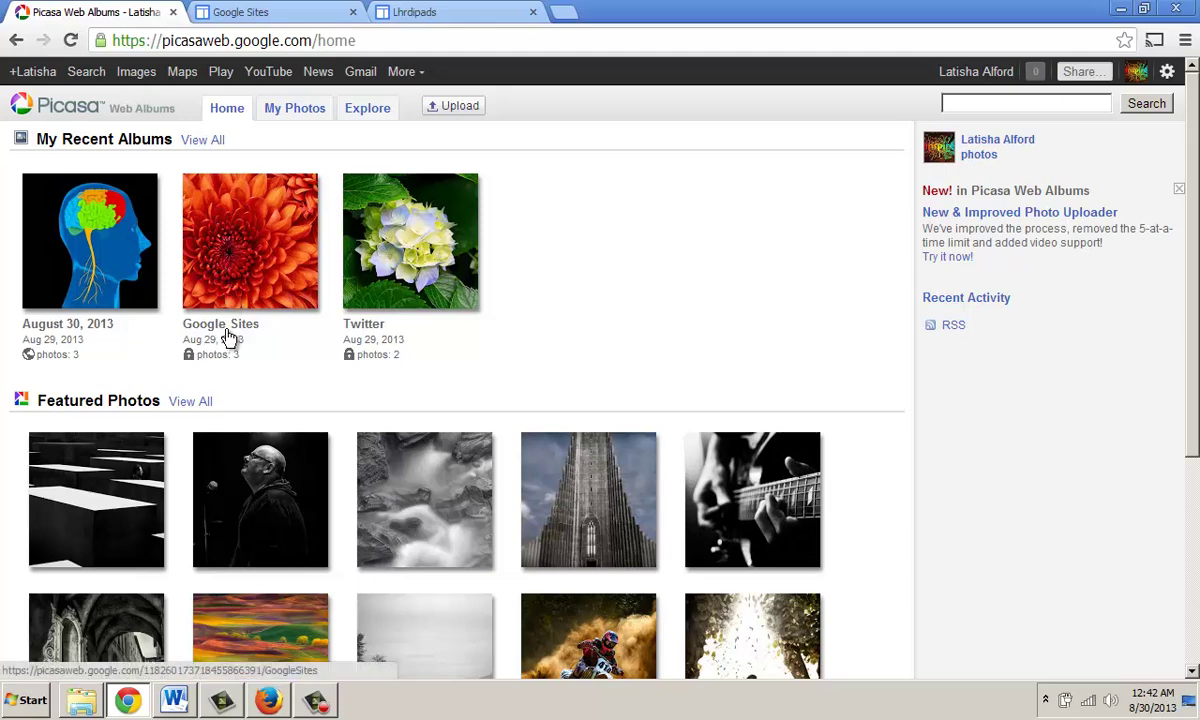
{"action": "mouse_move", "coordinate": [190, 360]}
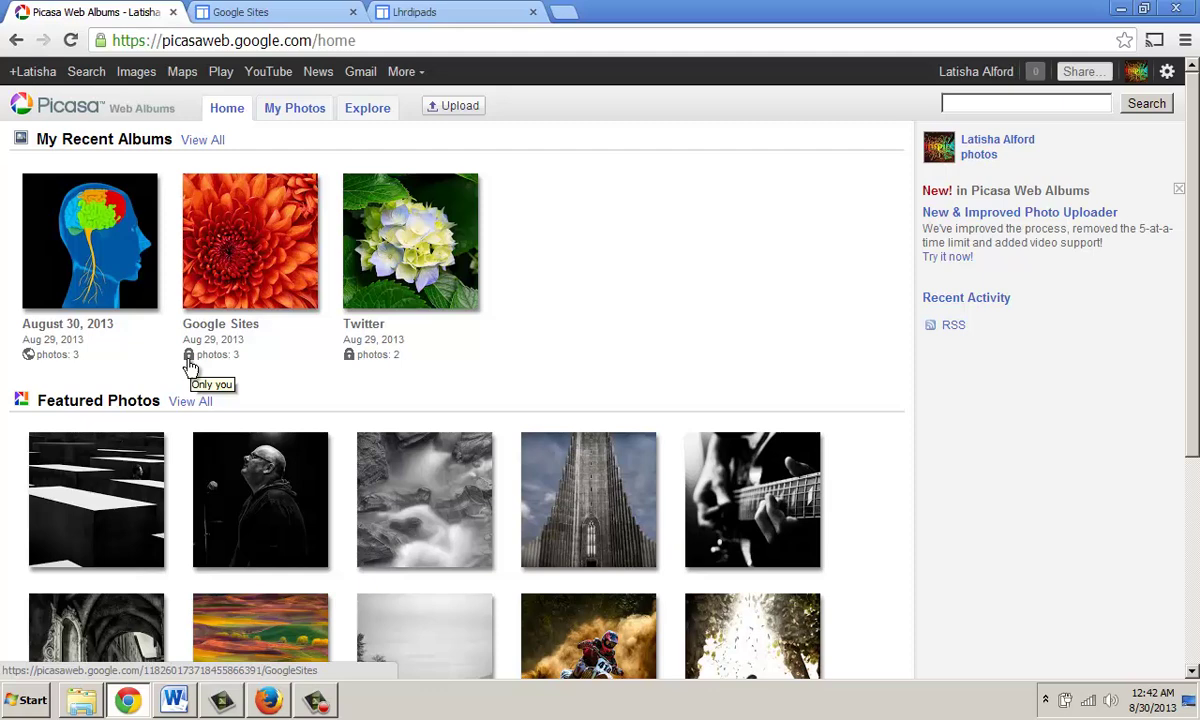
{"action": "mouse_move", "coordinate": [26, 362]}
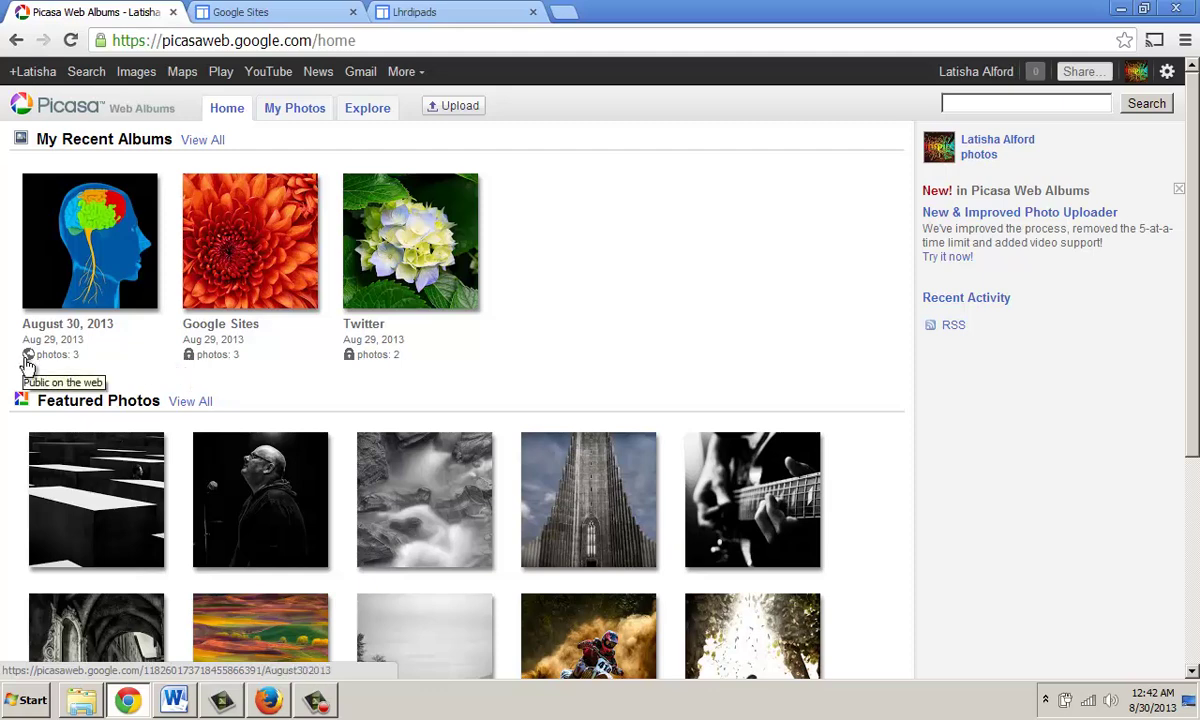
{"action": "left_click", "coordinate": [232, 292]}
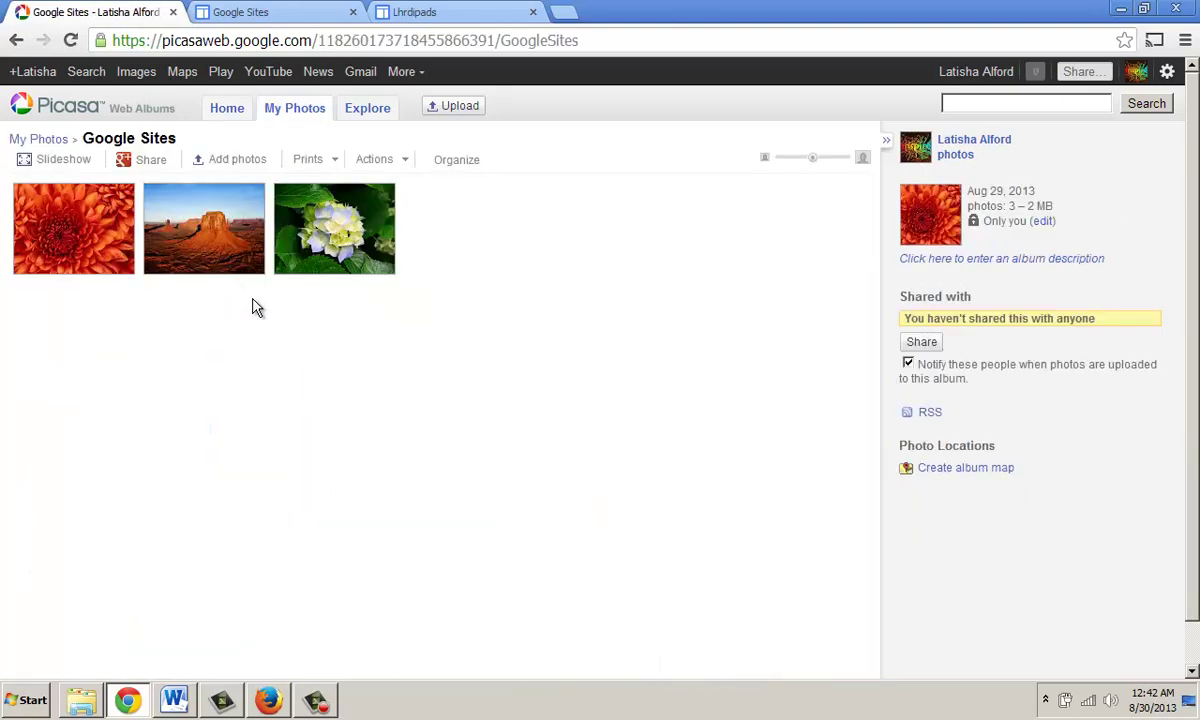
Set the album's visibility to Public on the web, save, and return to the albums home page
{"action": "left_click", "coordinate": [403, 162]}
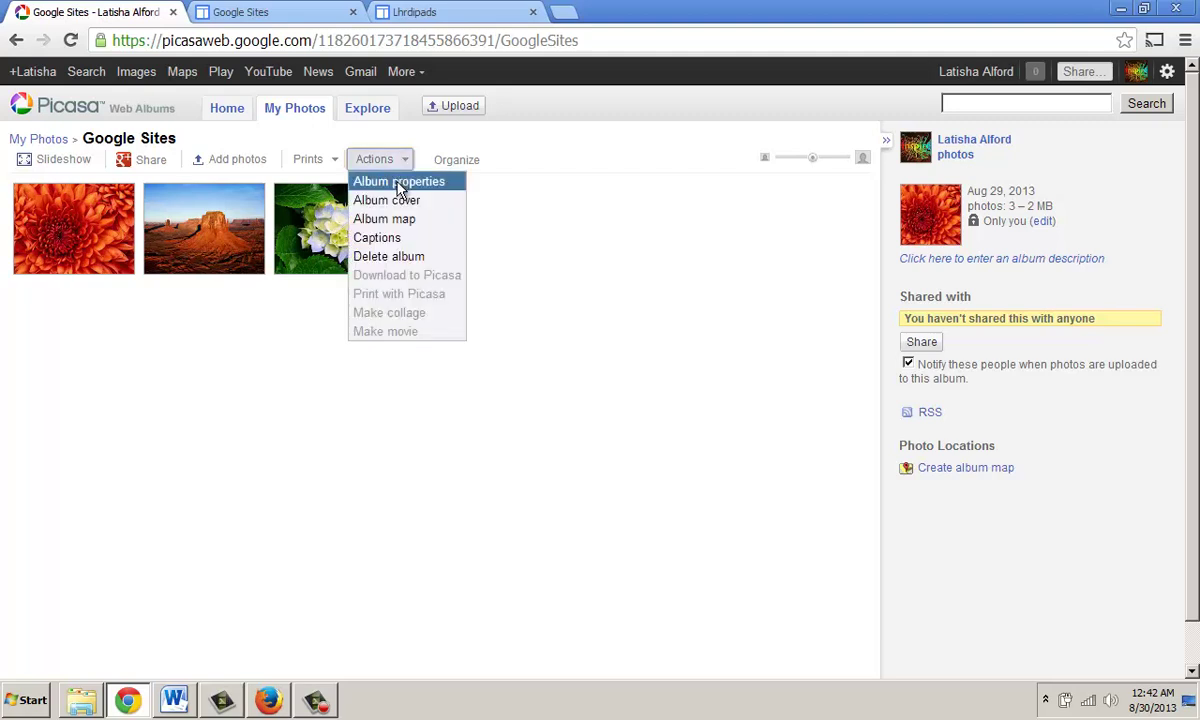
{"action": "left_click", "coordinate": [400, 186]}
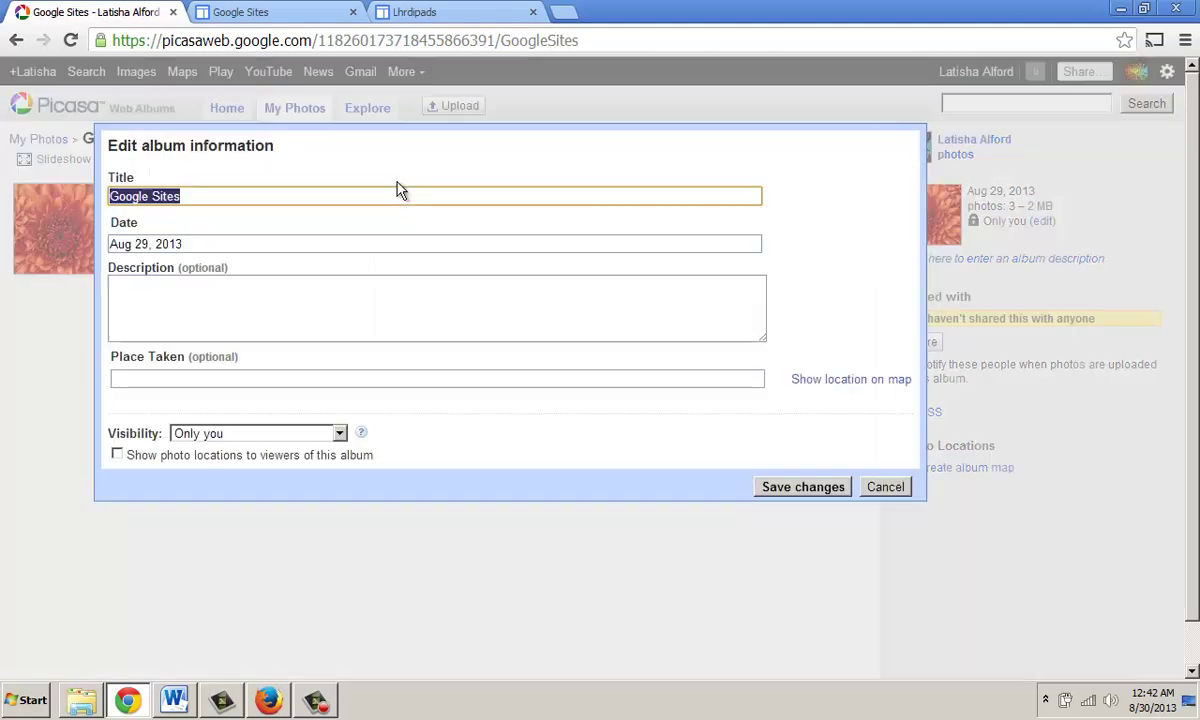
{"action": "left_click", "coordinate": [340, 433]}
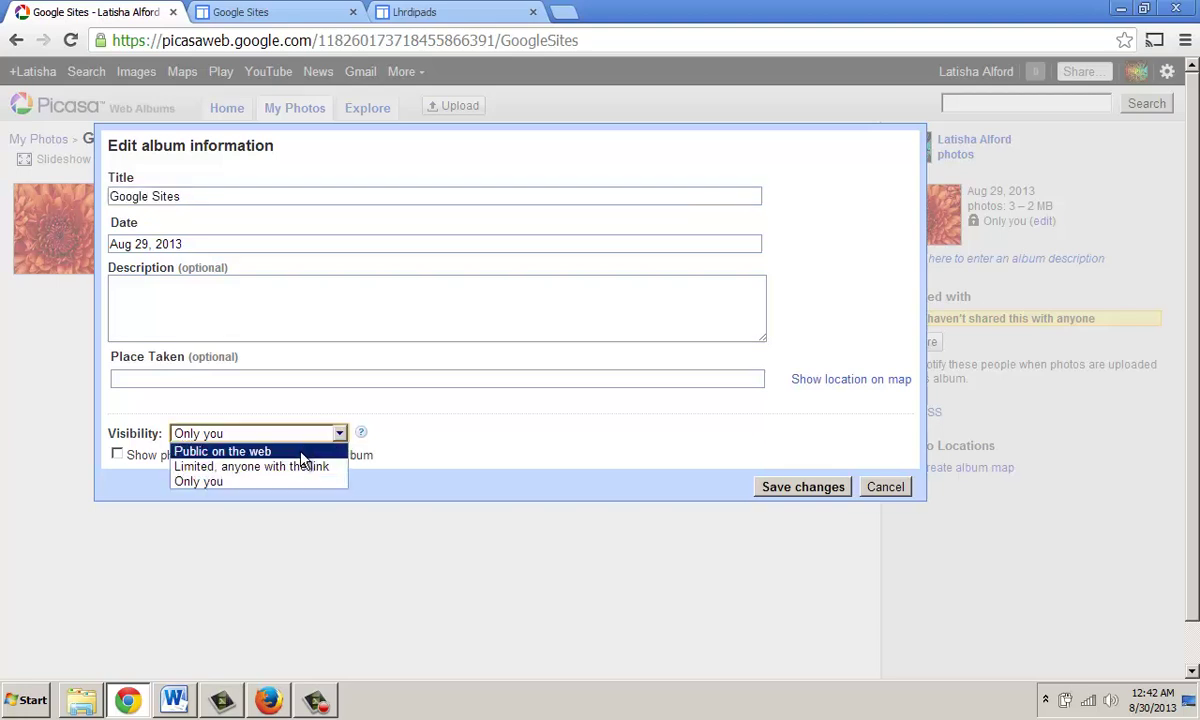
{"action": "left_click", "coordinate": [302, 452]}
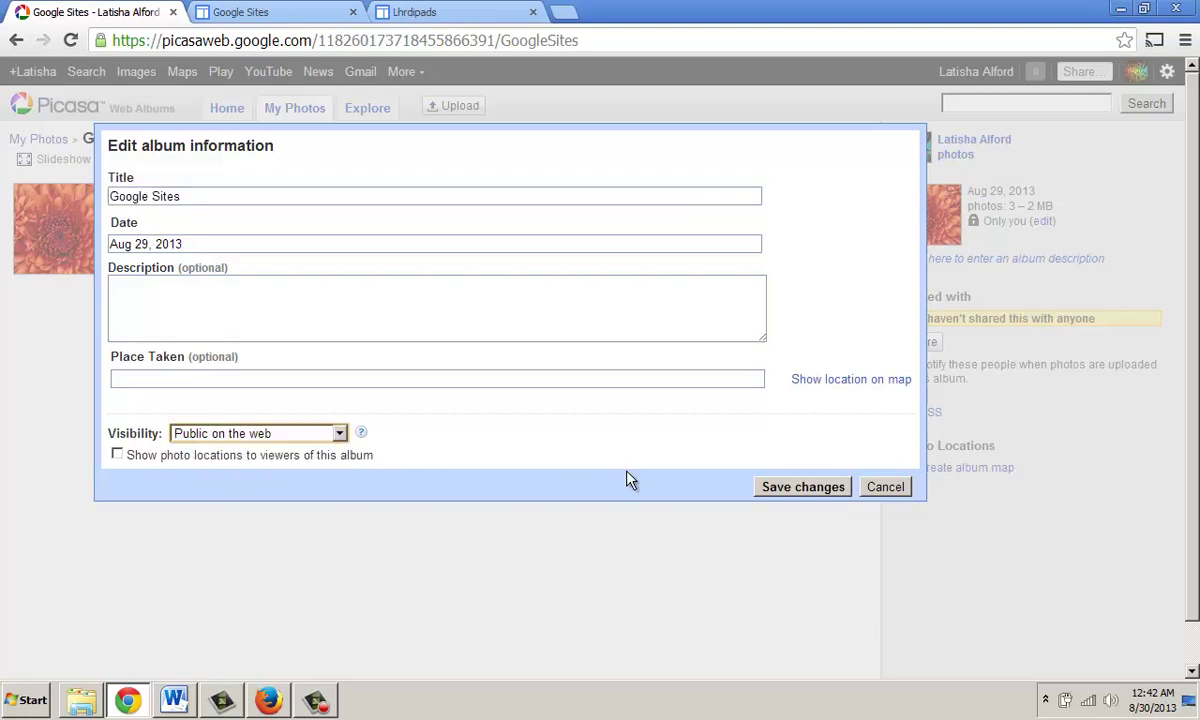
{"action": "left_click", "coordinate": [768, 490]}
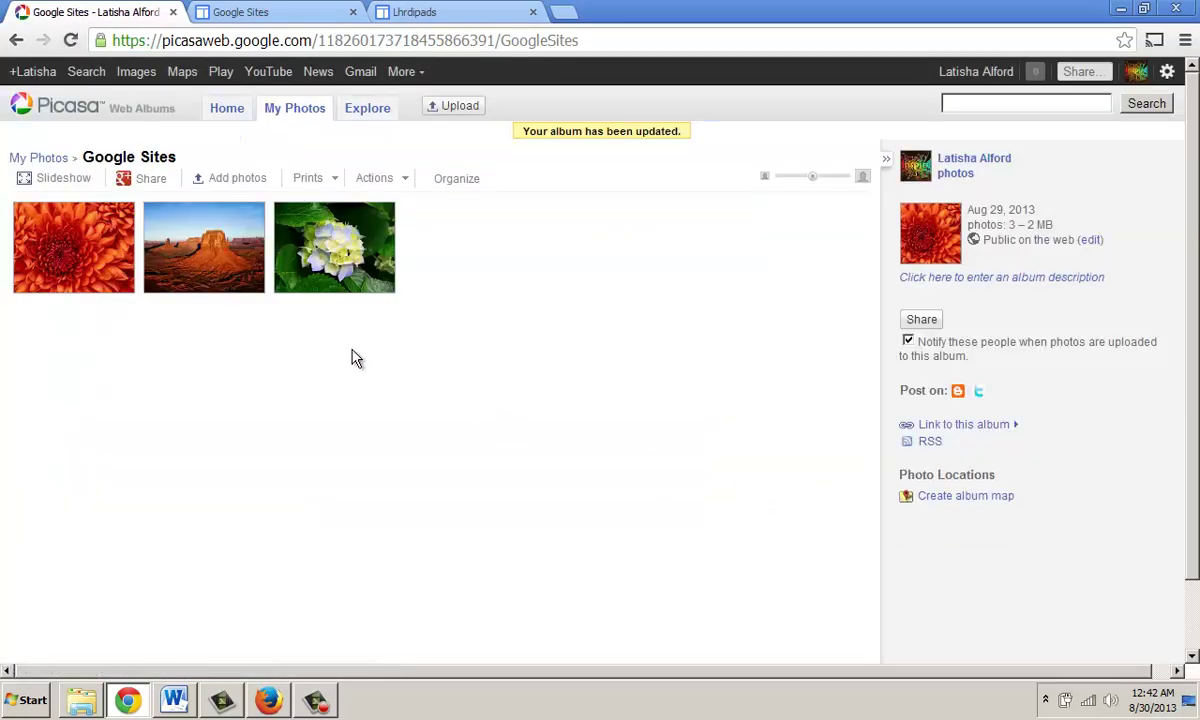
{"action": "left_click", "coordinate": [90, 107]}
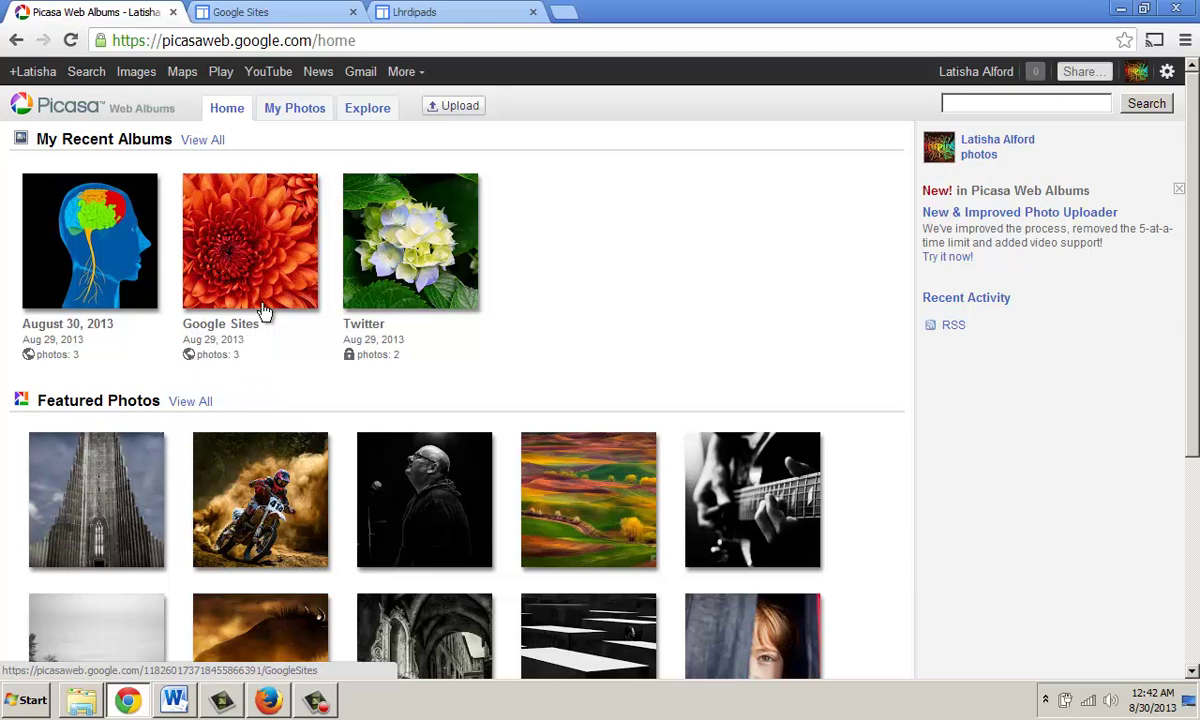
Switch to the Lhrdipads site and put its Home page into edit mode
{"action": "left_click", "coordinate": [417, 15]}
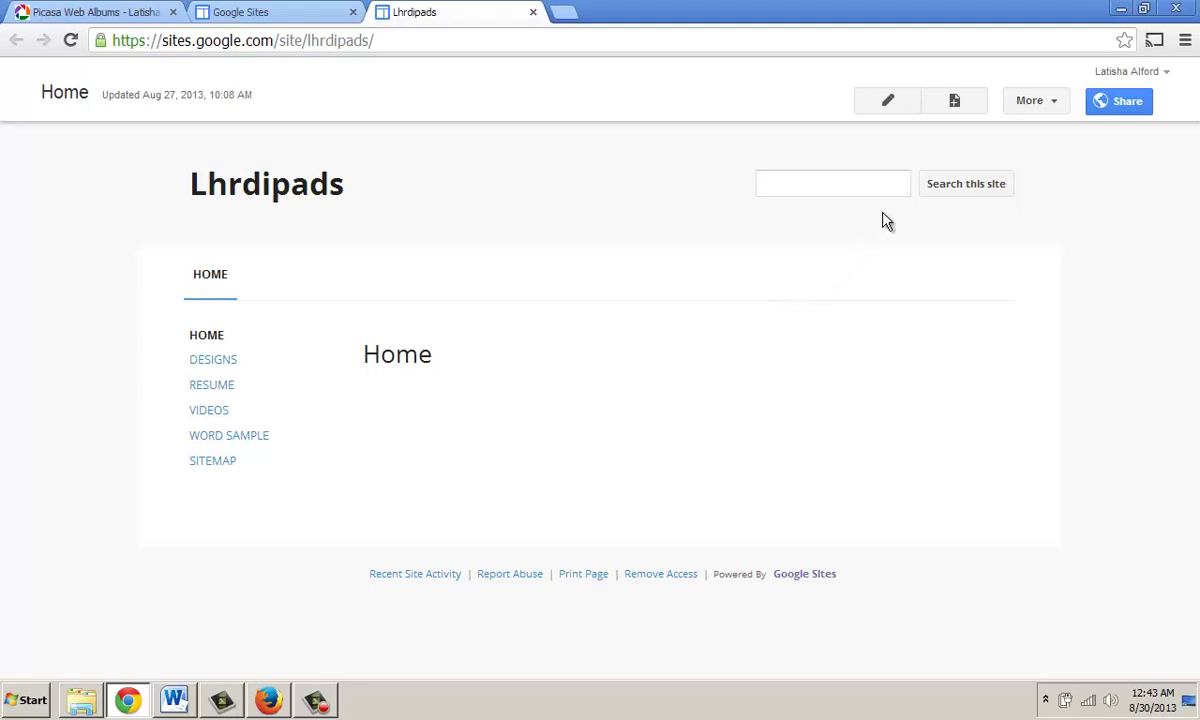
{"action": "left_click", "coordinate": [888, 104]}
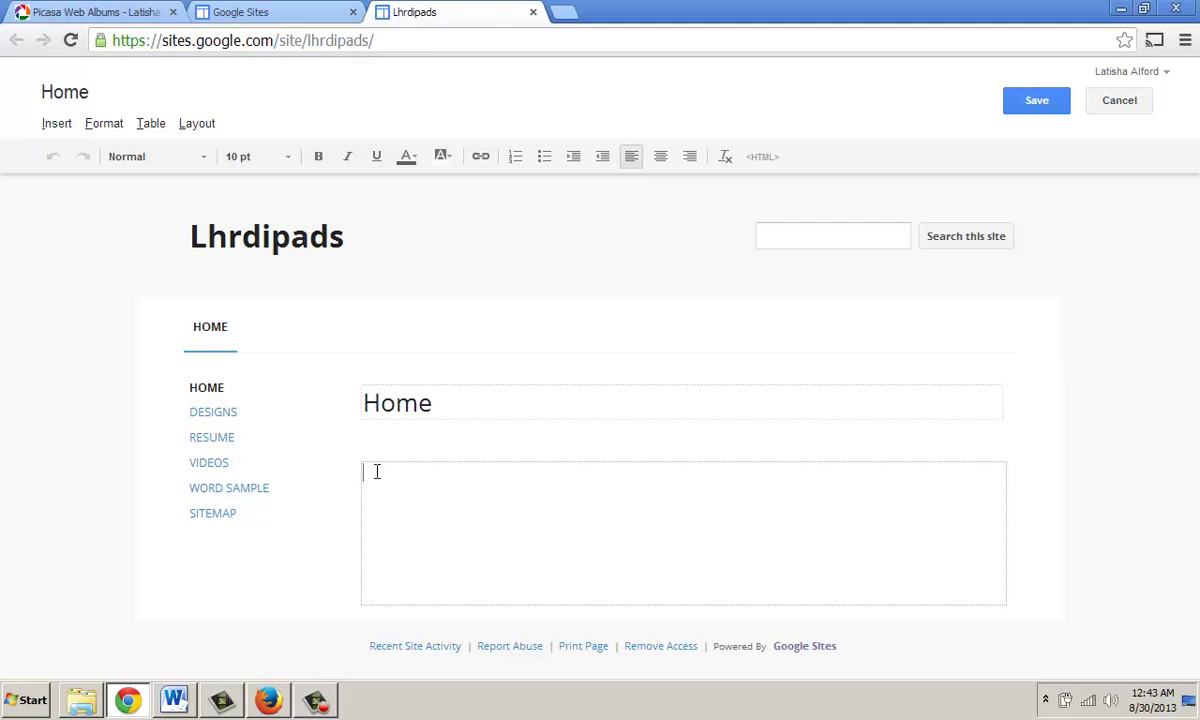
Insert a Google+ Photo Album, choosing the Google Sites album from Picasa Albums
{"action": "left_click", "coordinate": [57, 128]}
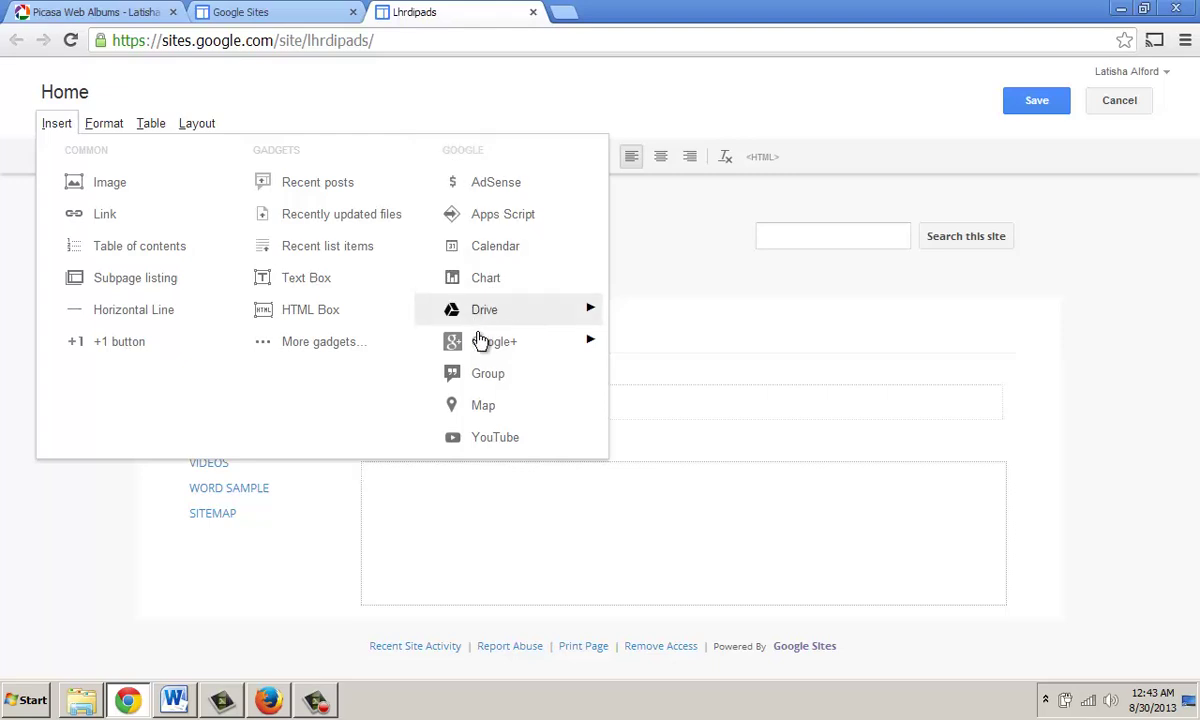
{"action": "mouse_move", "coordinate": [480, 350]}
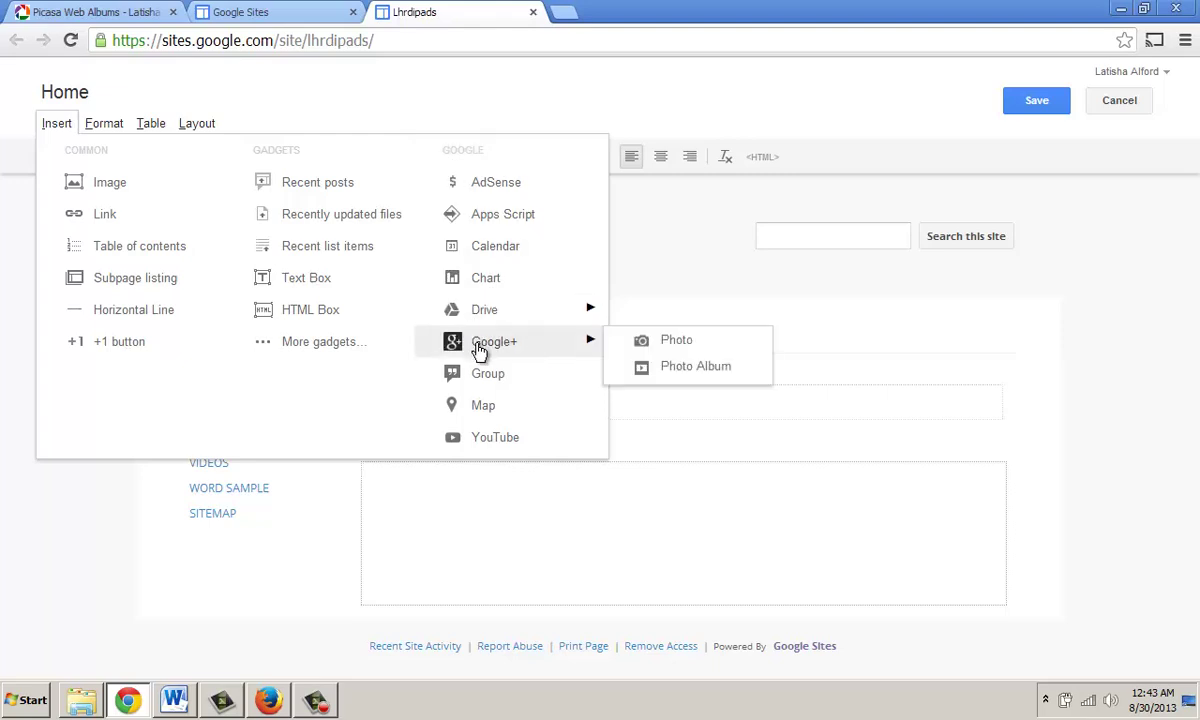
{"action": "left_click", "coordinate": [664, 370]}
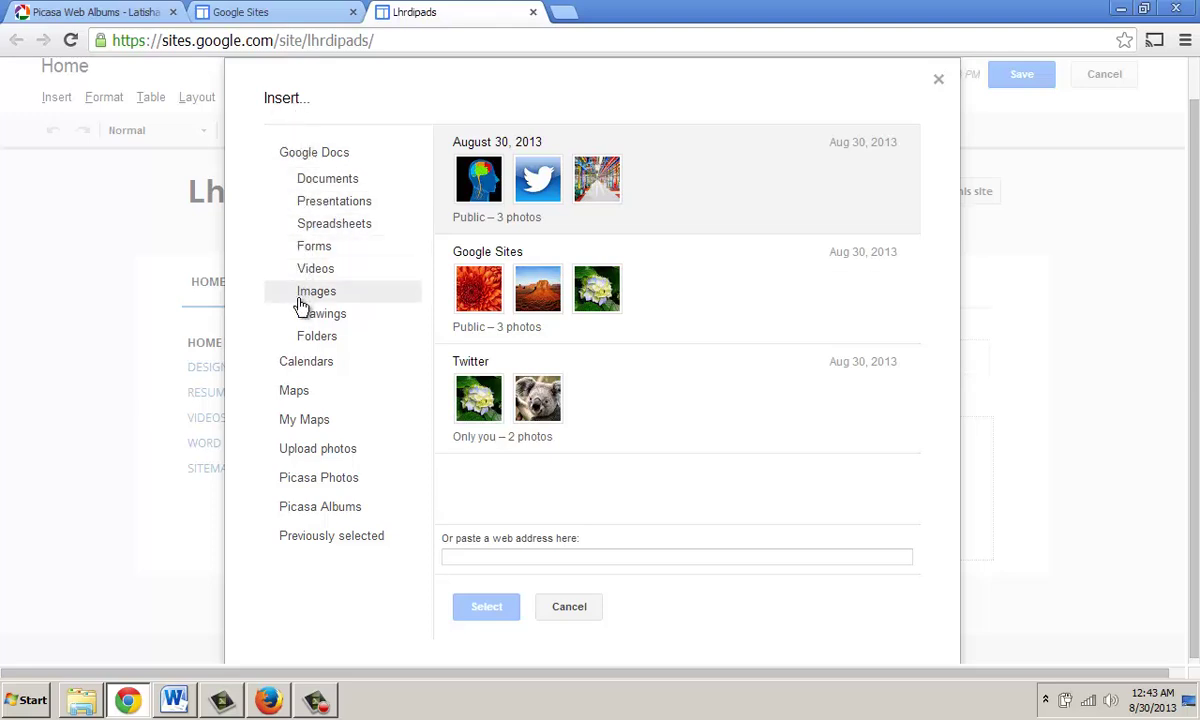
{"action": "left_click", "coordinate": [311, 519]}
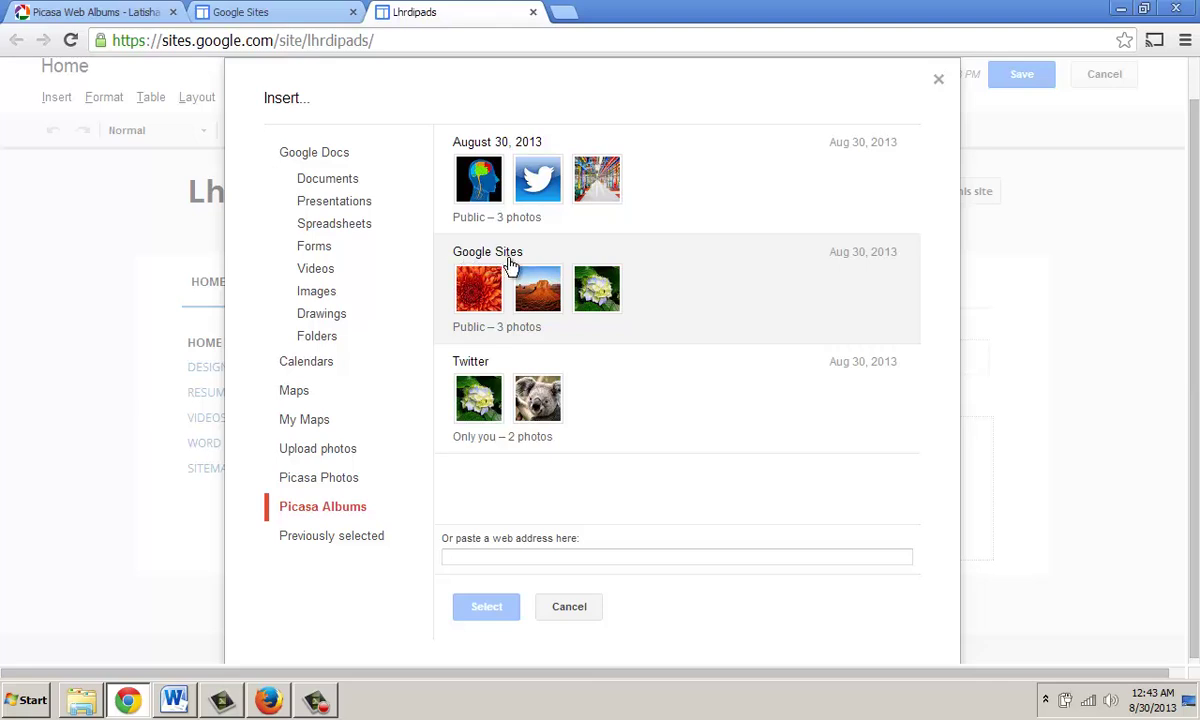
{"action": "left_click", "coordinate": [510, 262]}
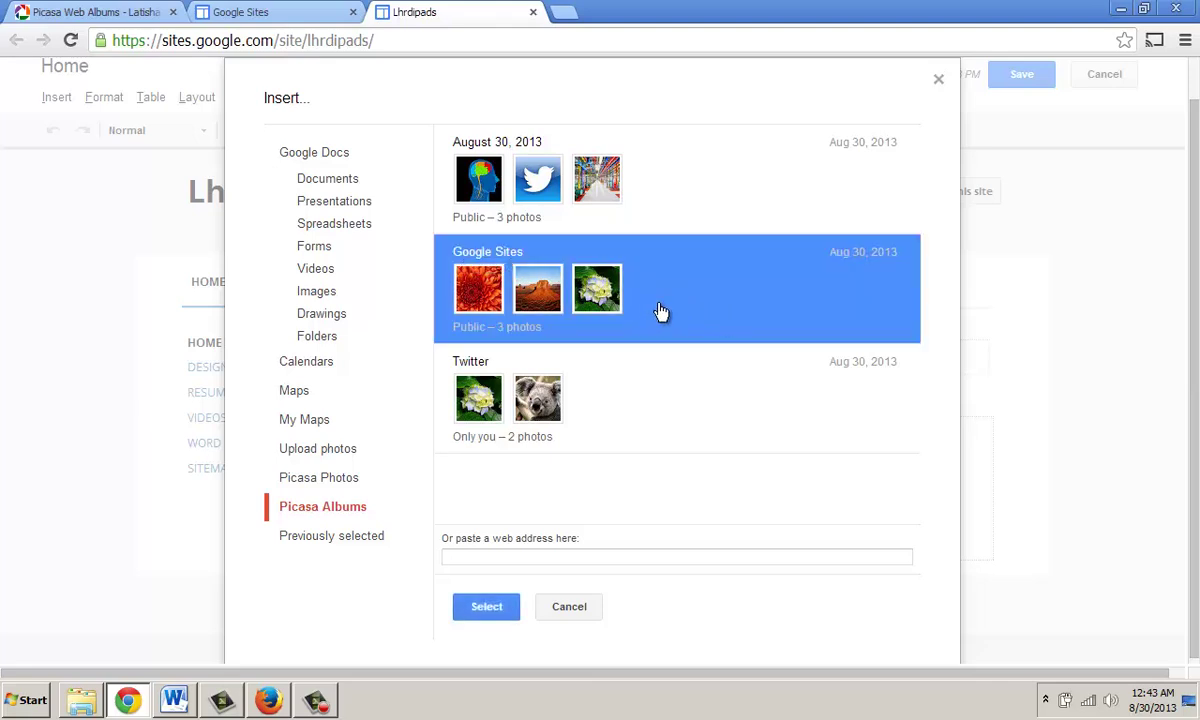
{"action": "left_click", "coordinate": [486, 607]}
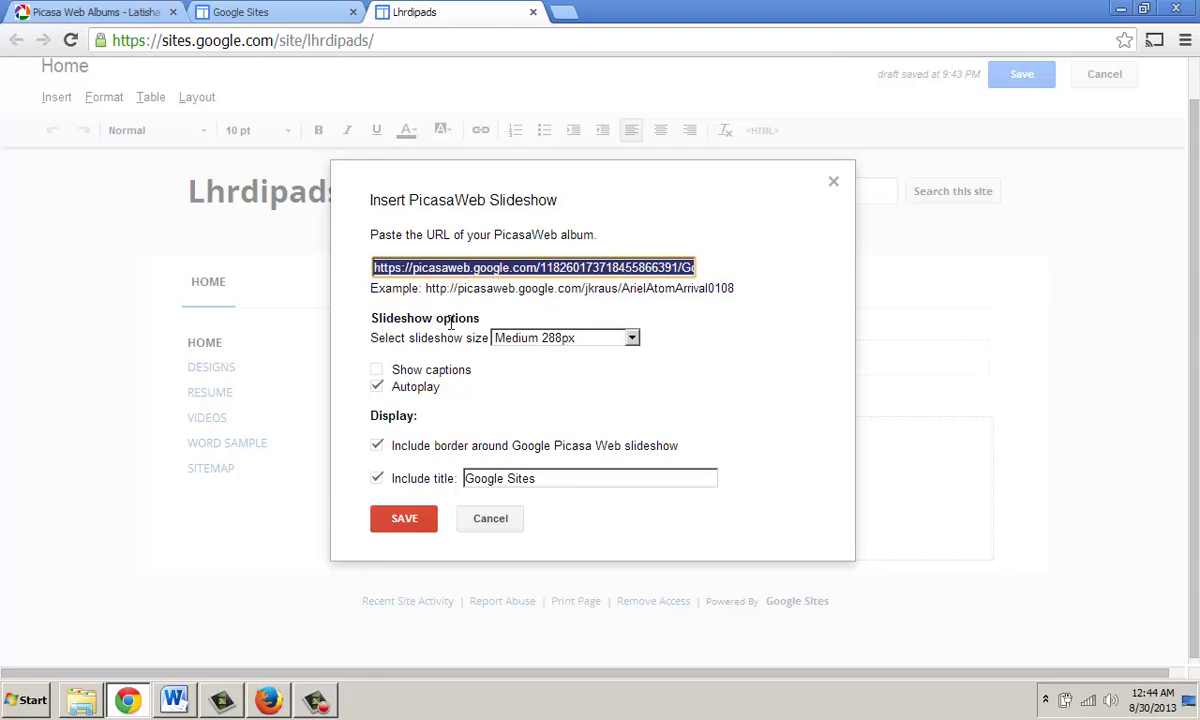
Insert the slideshow at Extra large 600px with autoplay on and the owner's name prefixing the title
{"action": "left_click", "coordinate": [633, 341]}
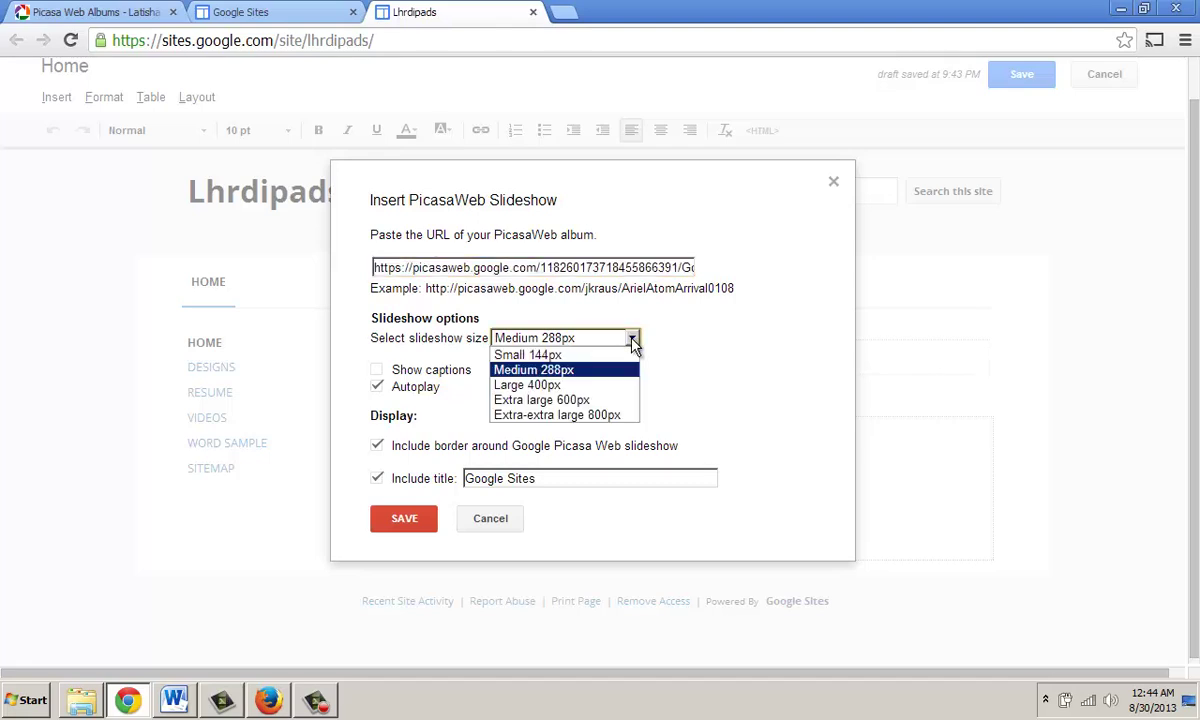
{"action": "left_click", "coordinate": [560, 401]}
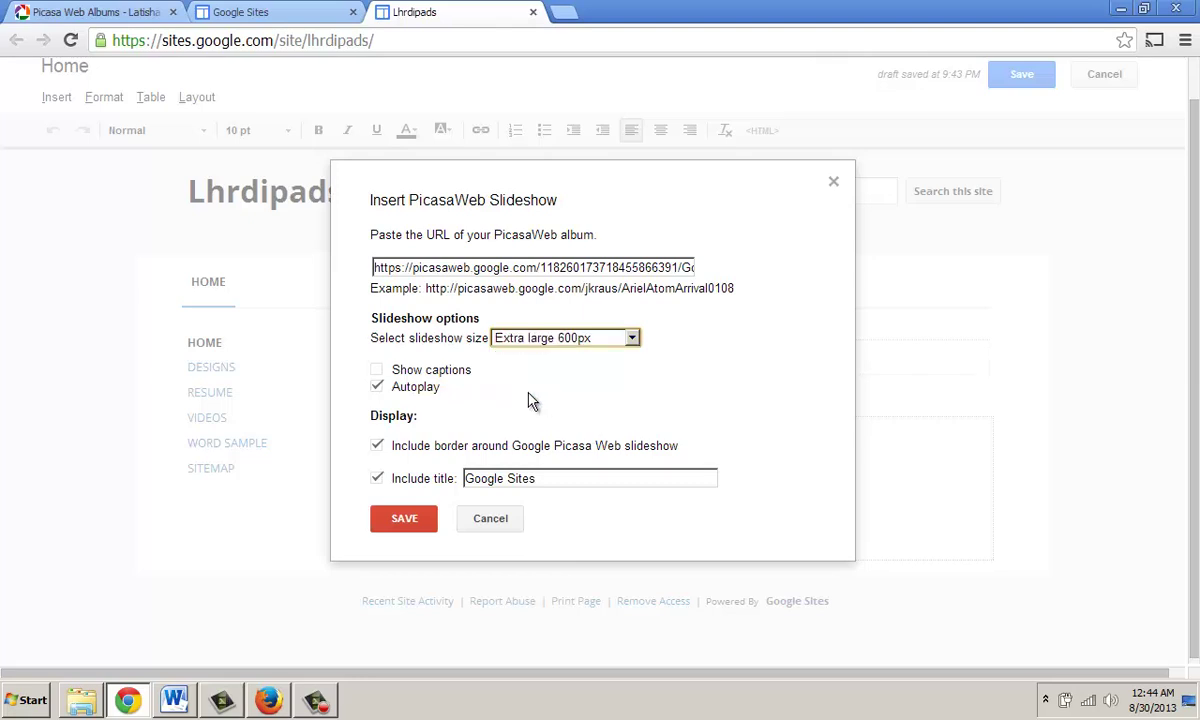
{"action": "left_click", "coordinate": [377, 385]}
{"action": "left_click", "coordinate": [377, 385]}
{"action": "left_click", "coordinate": [468, 478]}
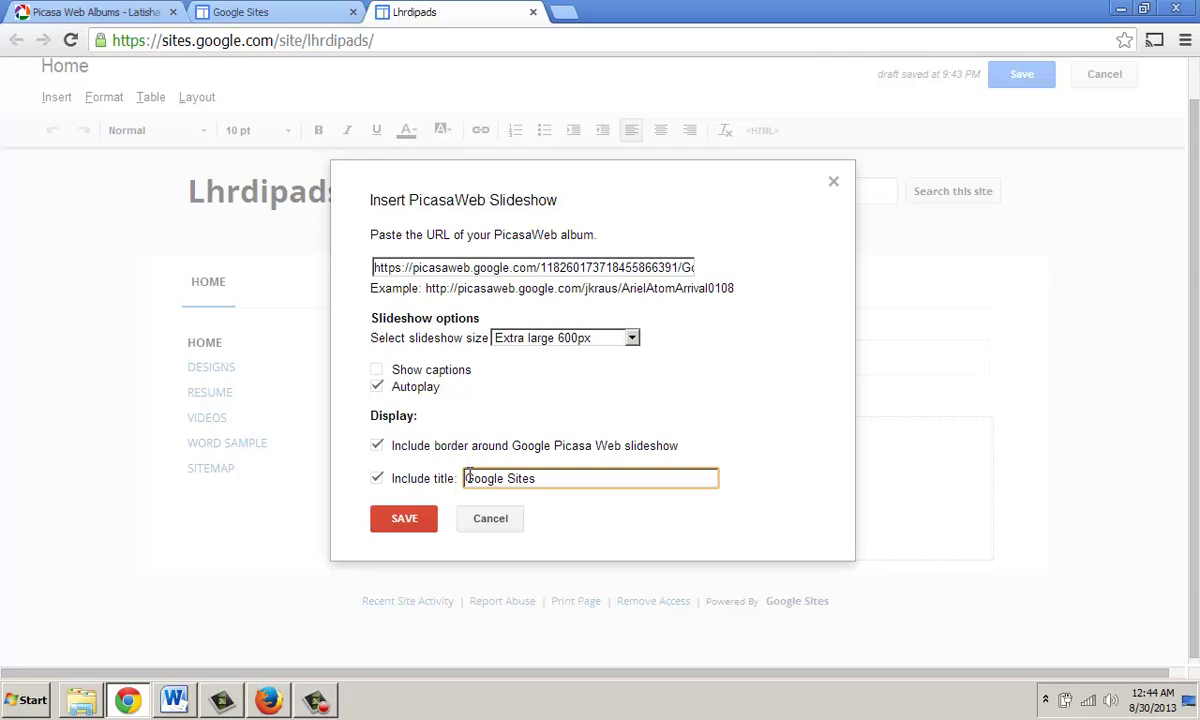
{"action": "type", "text": "Latisha"}
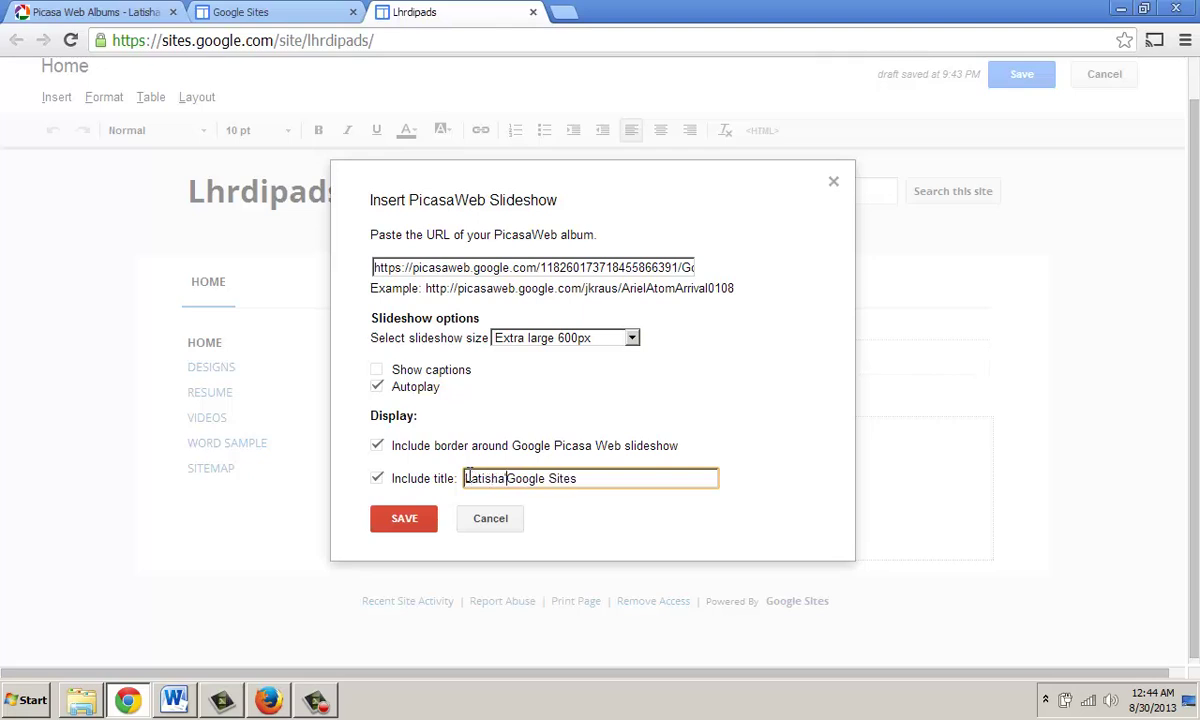
{"action": "type", "text": "'s"}
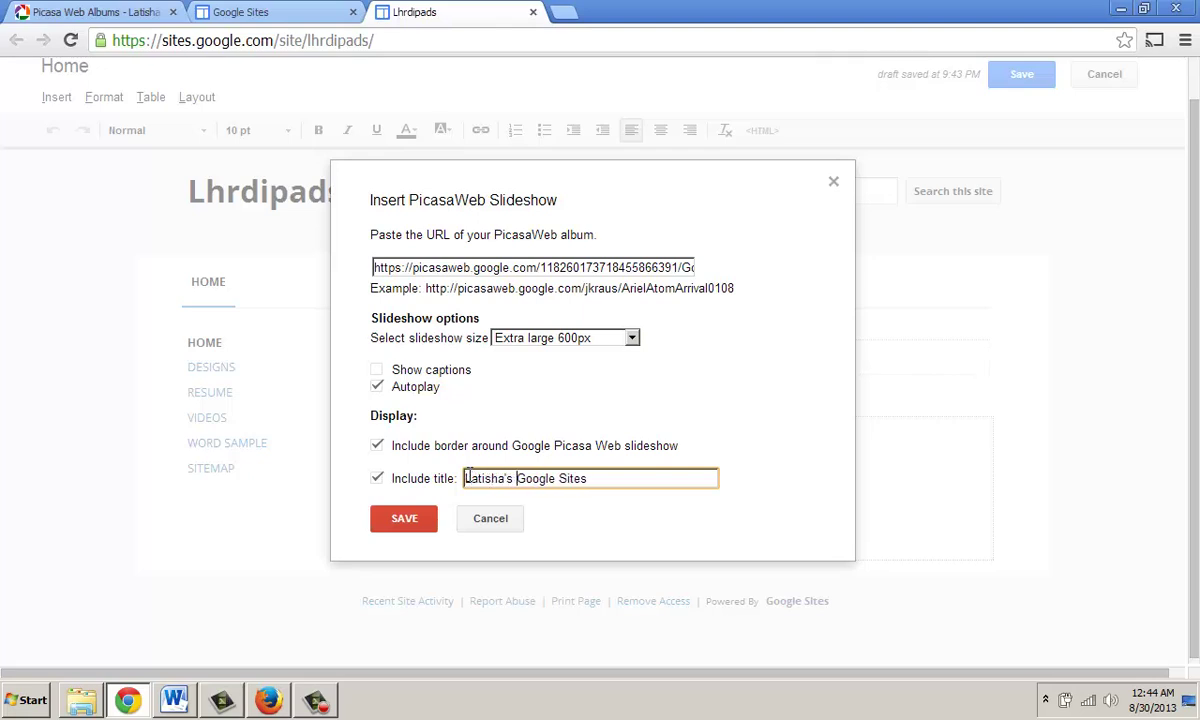
{"action": "left_click", "coordinate": [424, 510]}
Centre-align the slideshow and save the Home page
{"action": "scroll", "coordinate": [524, 452], "scroll_direction": "down", "scroll_amount": 1}
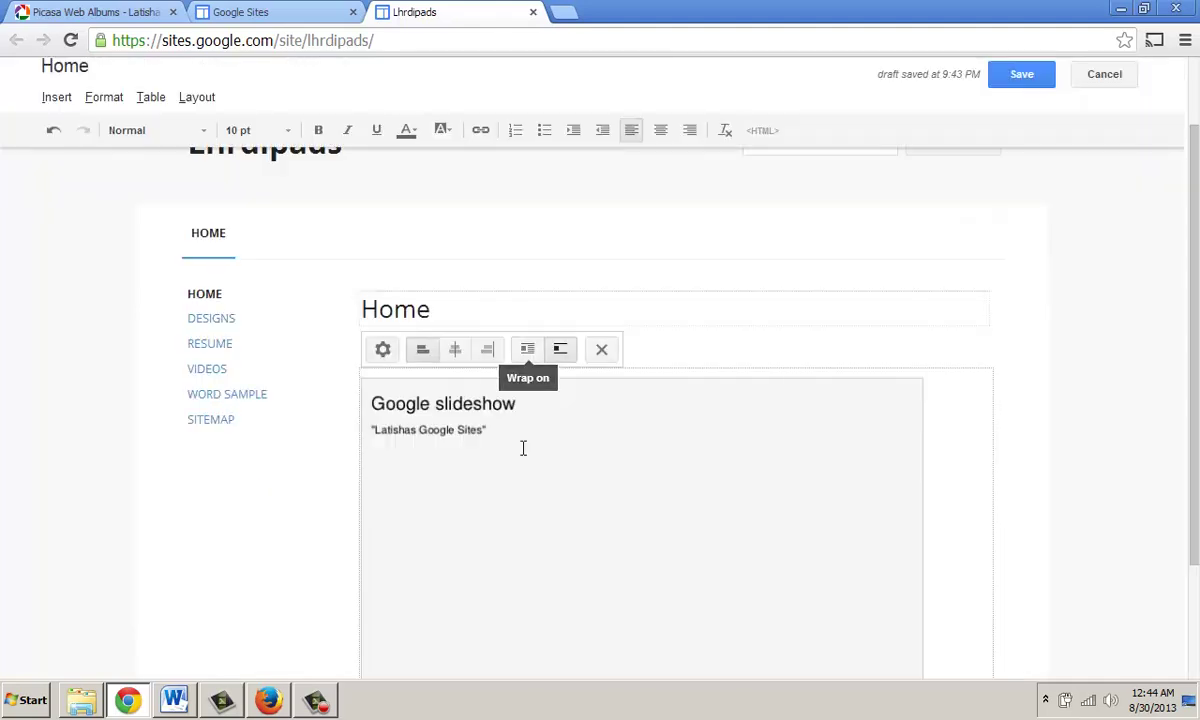
{"action": "scroll", "coordinate": [524, 448], "scroll_direction": "down", "scroll_amount": 2}
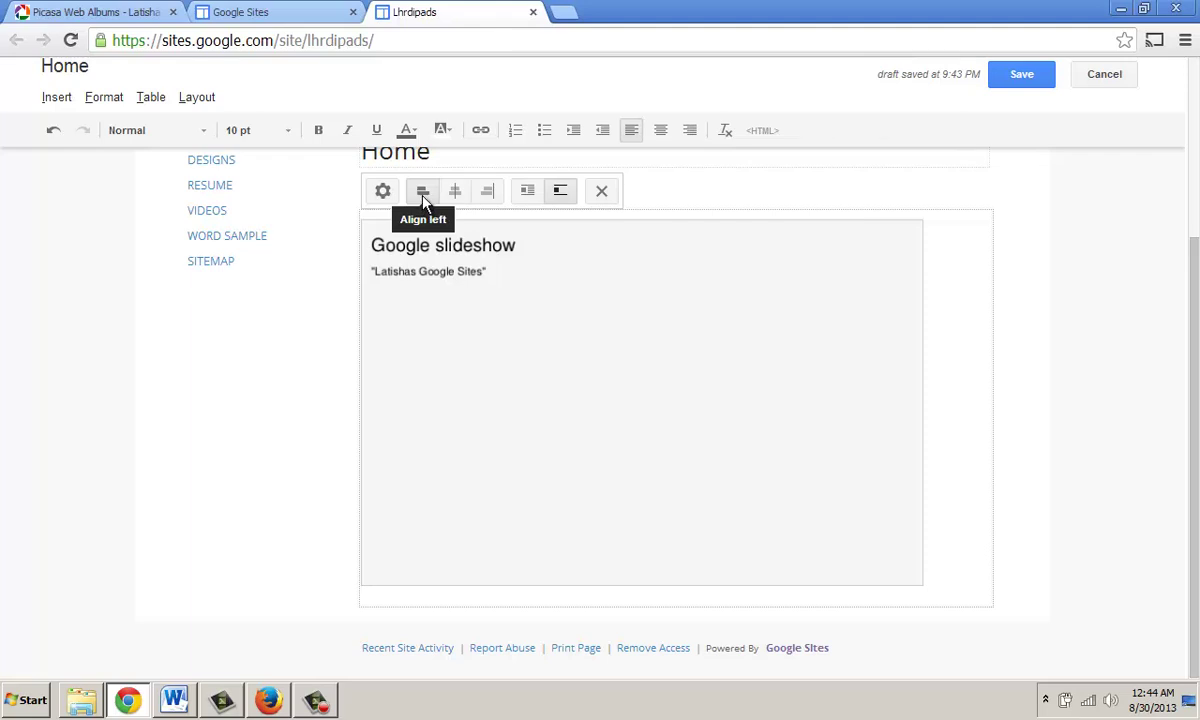
{"action": "left_click", "coordinate": [458, 195]}
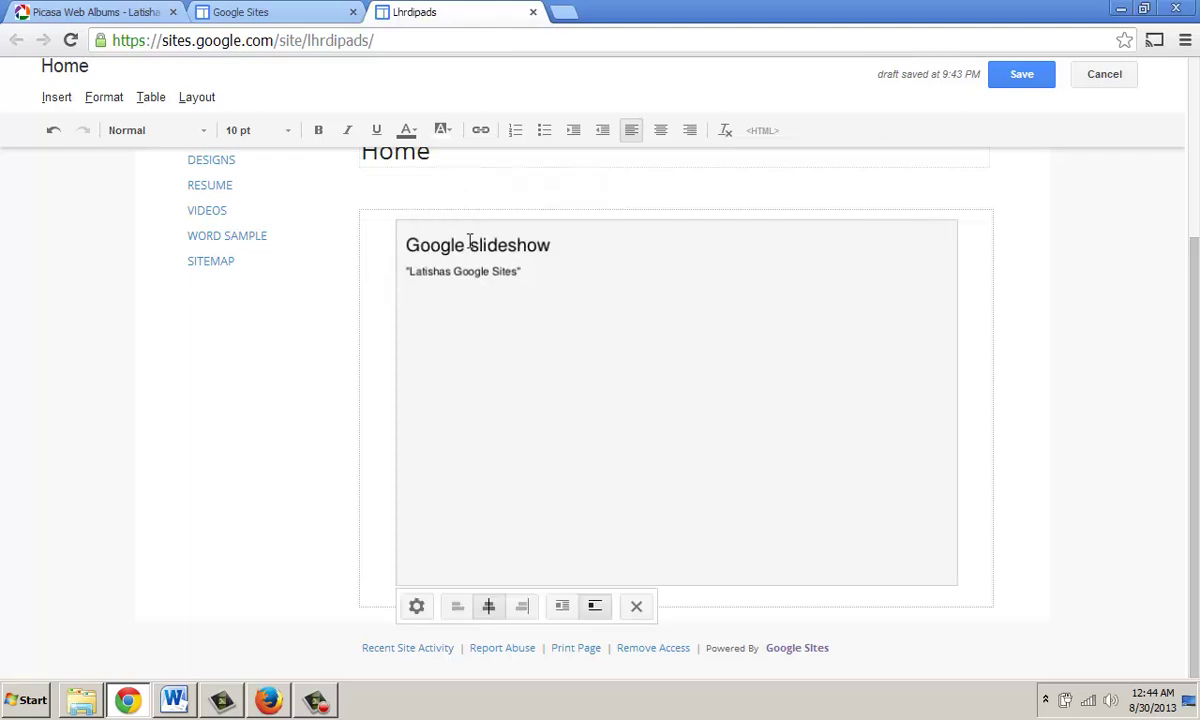
{"action": "left_click", "coordinate": [1019, 77]}
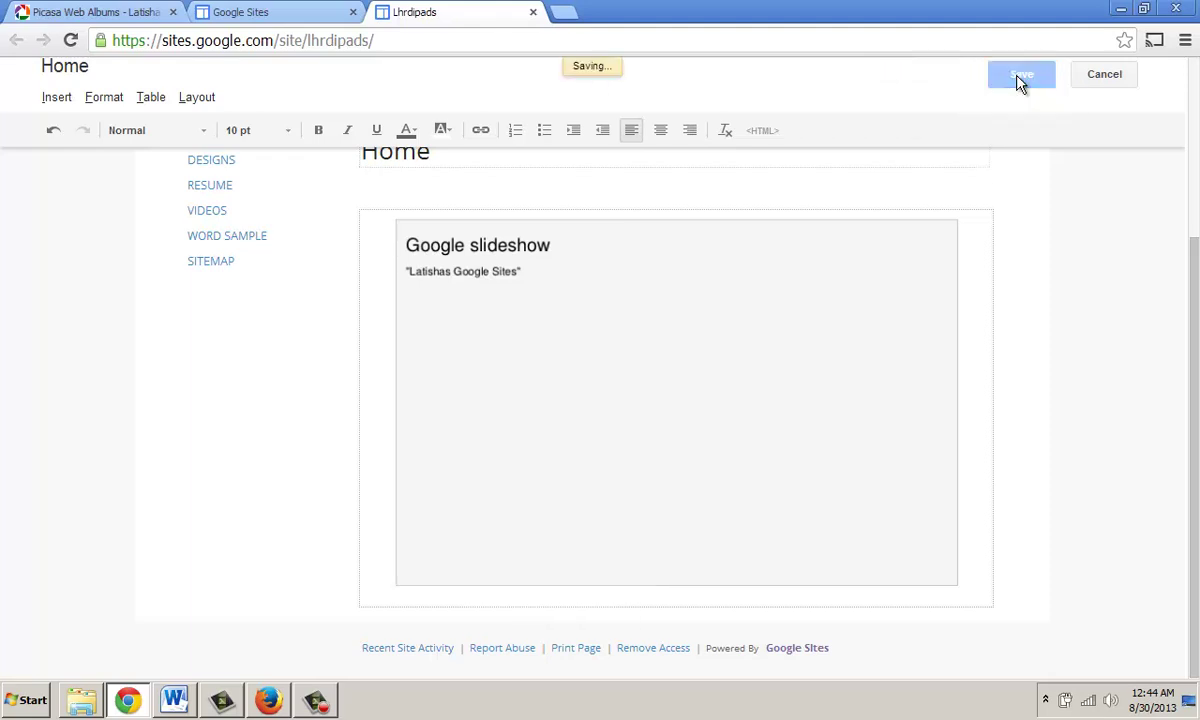